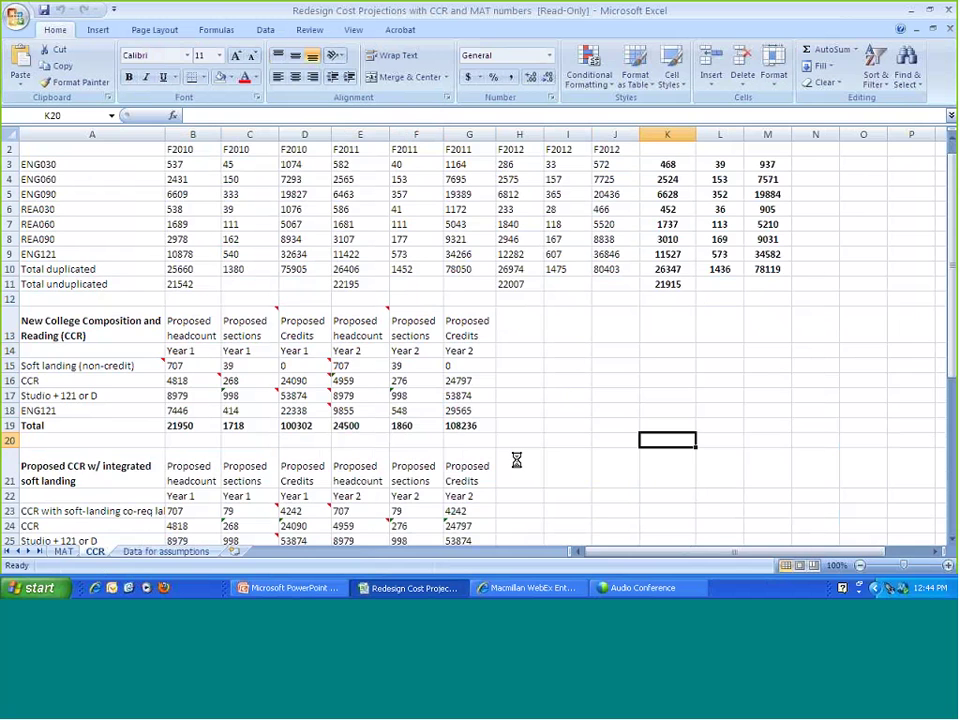
# Step: Examine the current REA/ENG system-wide table, covering its course rows, the average headcount, sections and credits columns, and the duplicated-total averages
pyautogui.scroll(1, 516, 459)
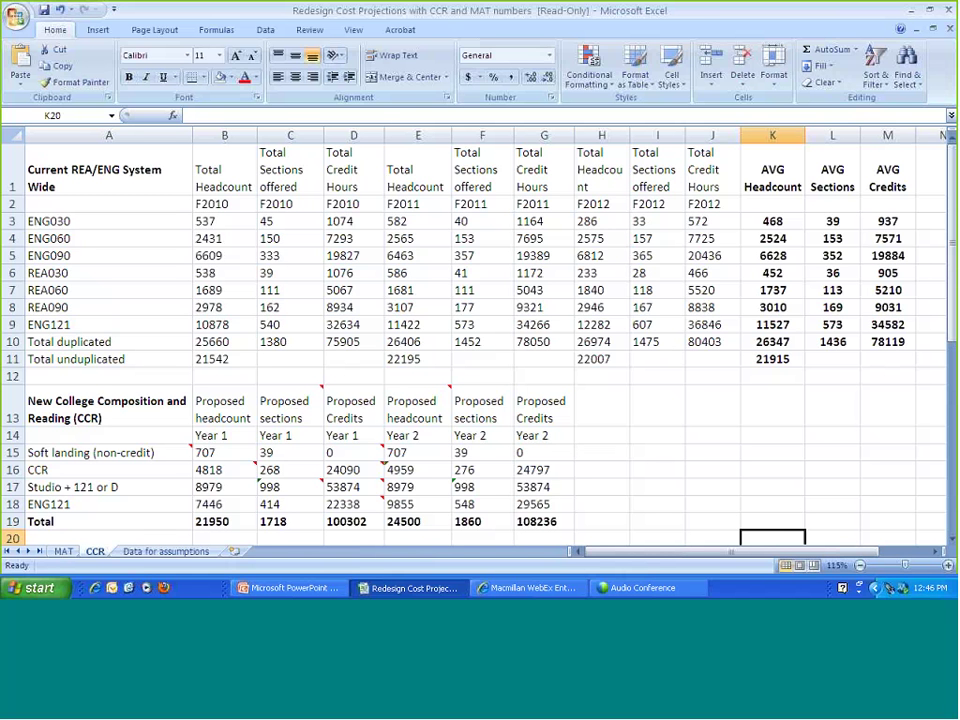
pyautogui.click(622, 424)
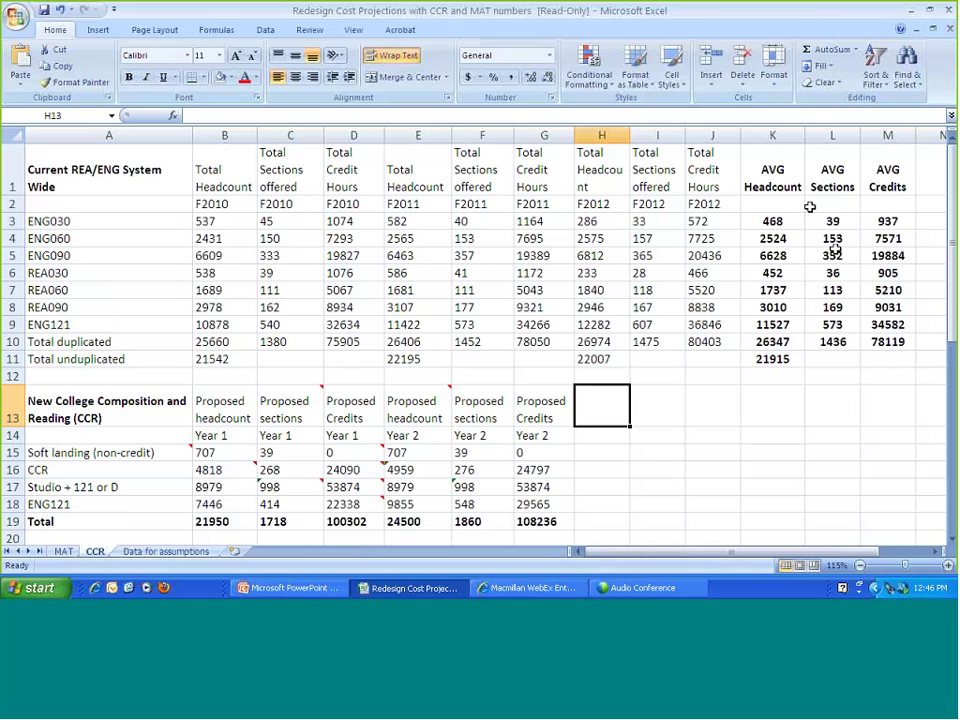
pyautogui.moveTo(772, 135); pyautogui.dragTo(881, 134)
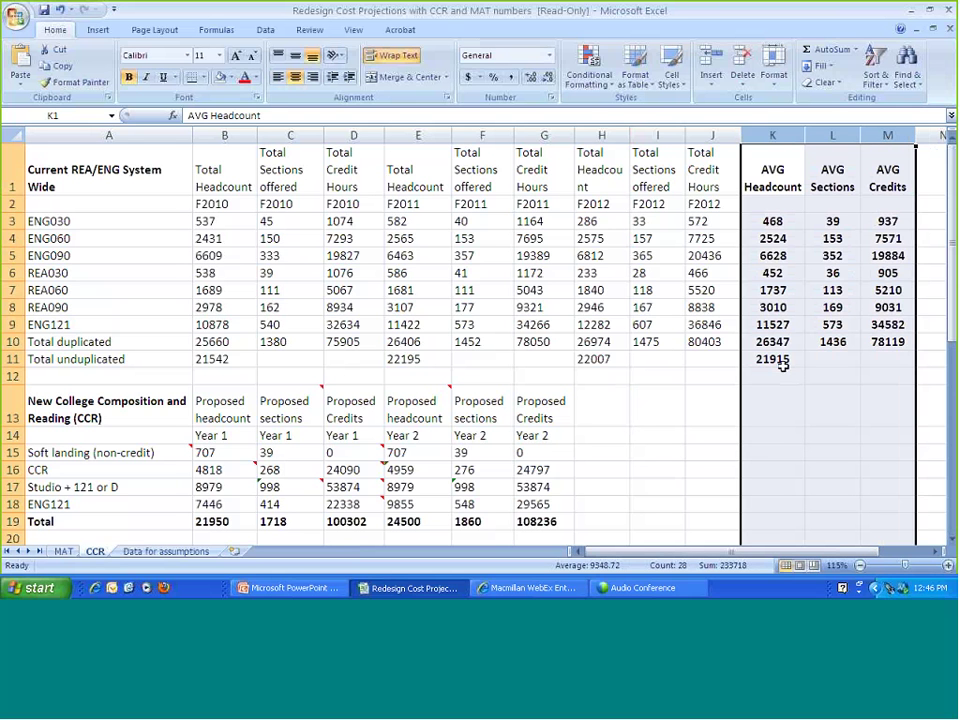
pyautogui.click(718, 408)
pyautogui.moveTo(887, 358); pyautogui.dragTo(64, 216)
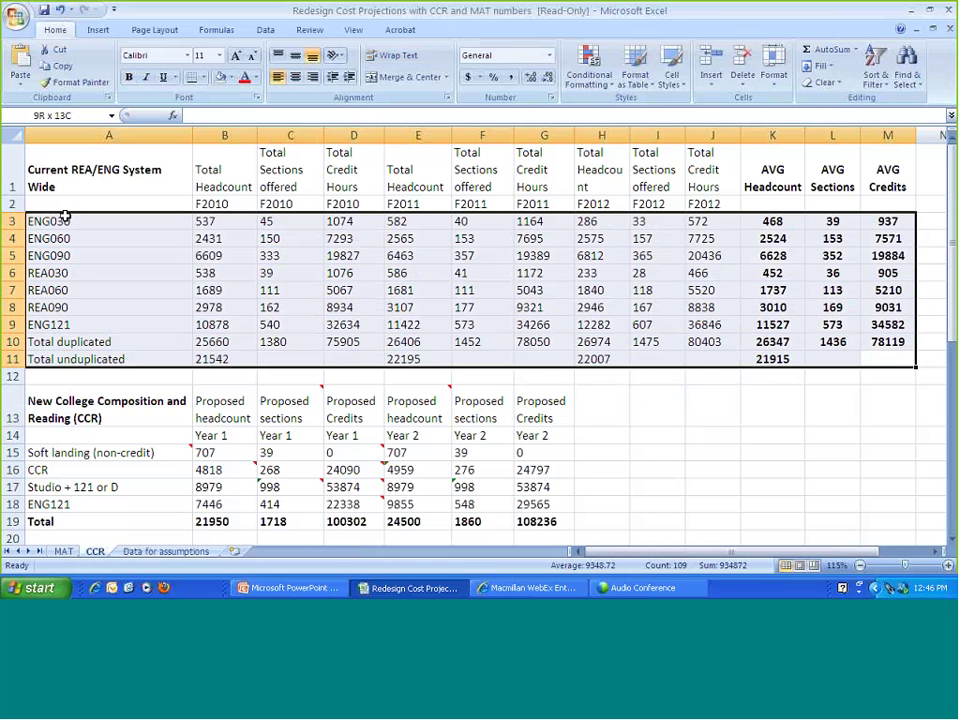
pyautogui.click(81, 327)
pyautogui.scroll(-2, 144, 357)
pyautogui.scroll(1, 145, 357)
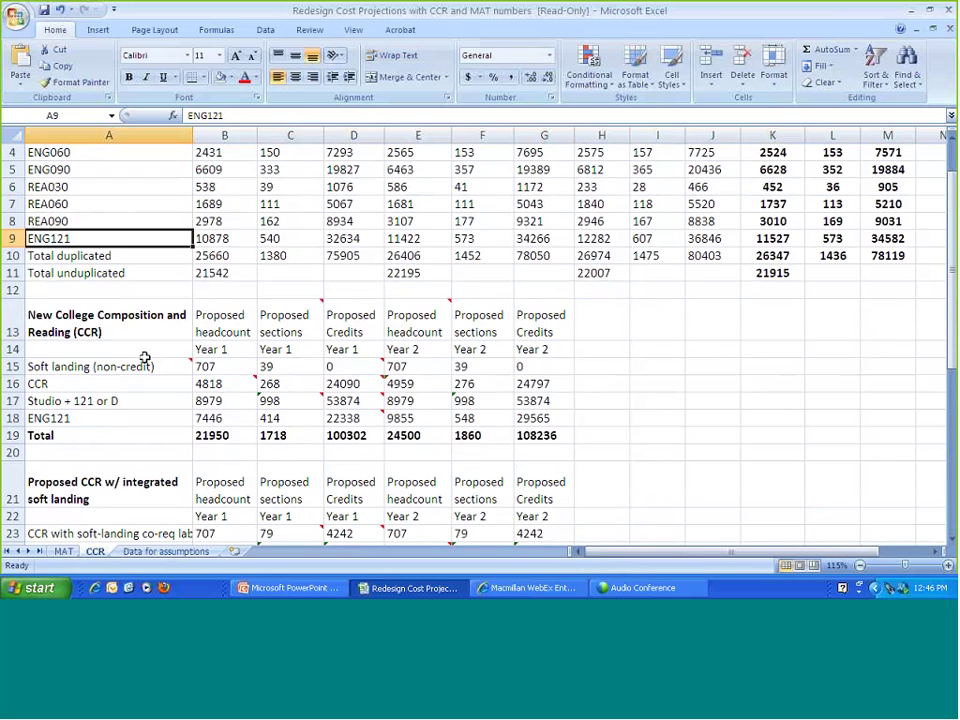
pyautogui.scroll(1, 450, 356)
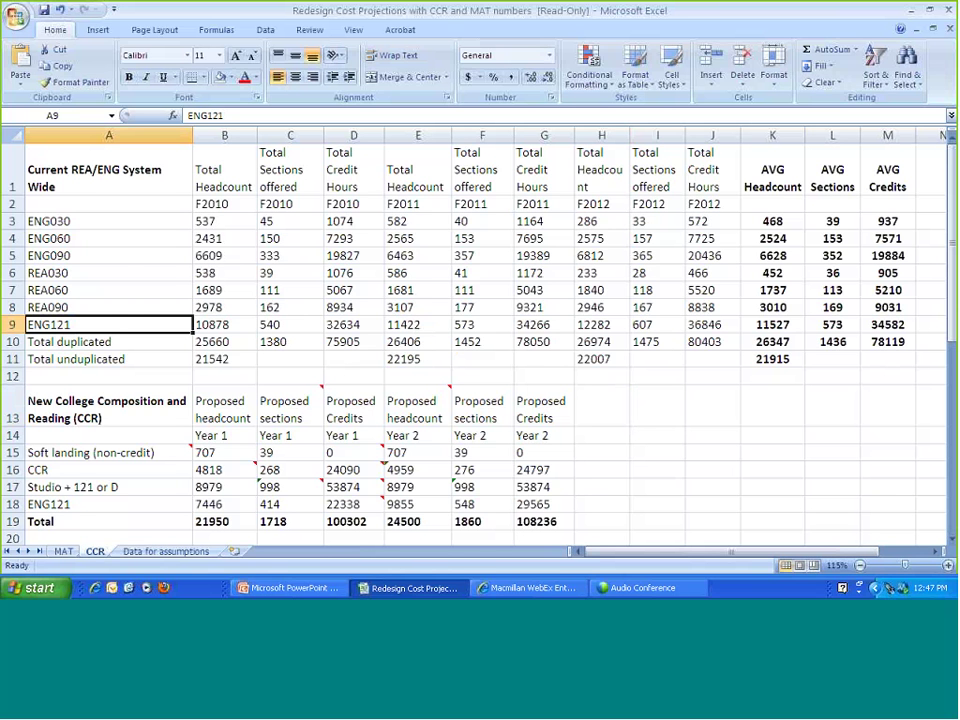
pyautogui.scroll(-1, 420, 334)
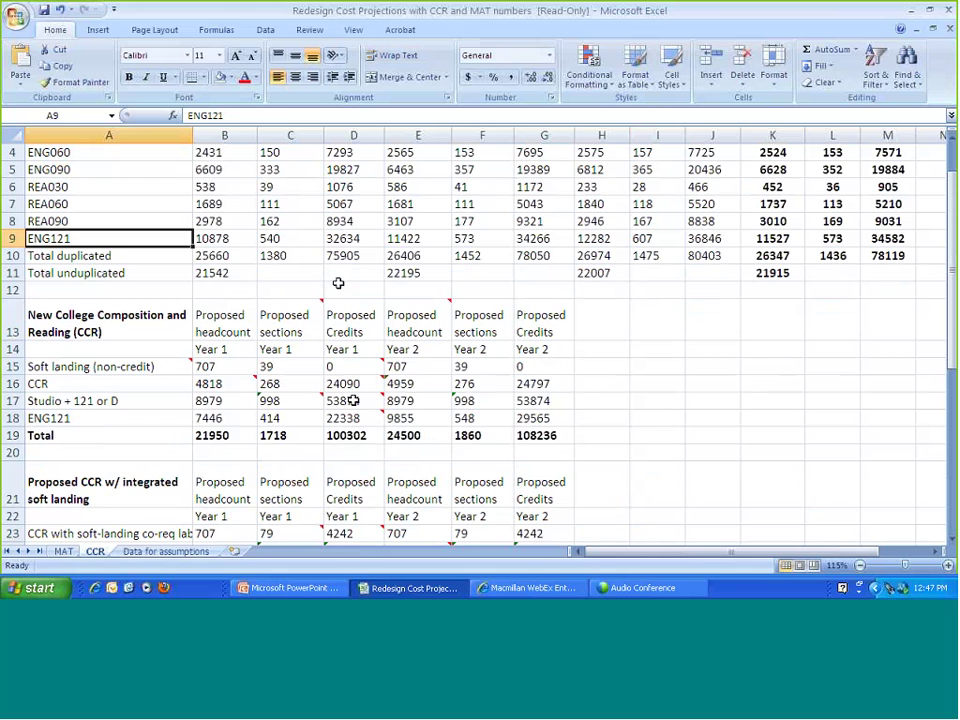
pyautogui.moveTo(848, 255); pyautogui.dragTo(771, 253)
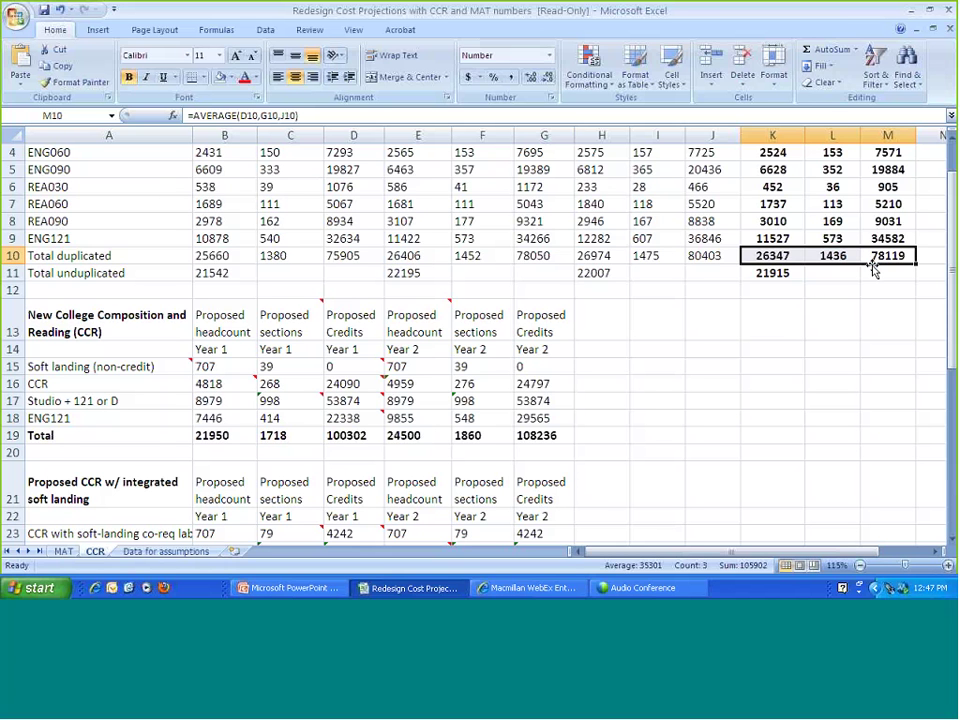
# Step: Review the New College Composition and Reading (CCR) table, including the soft landing row, the CCR row and the Year 1 proposed headcounts
pyautogui.moveTo(168, 366)
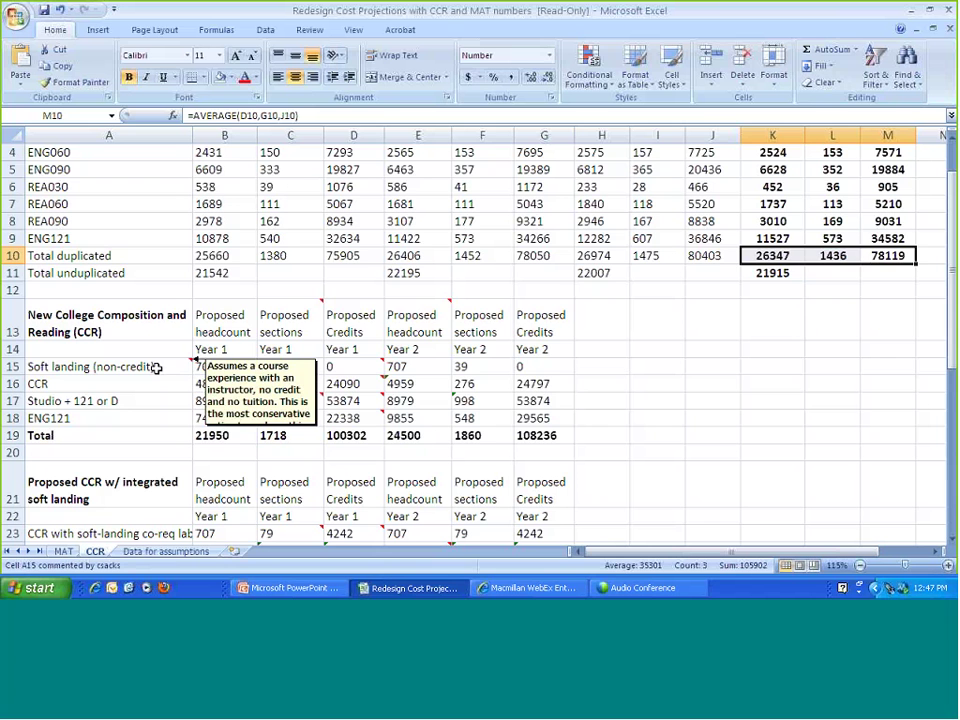
pyautogui.click(13, 318)
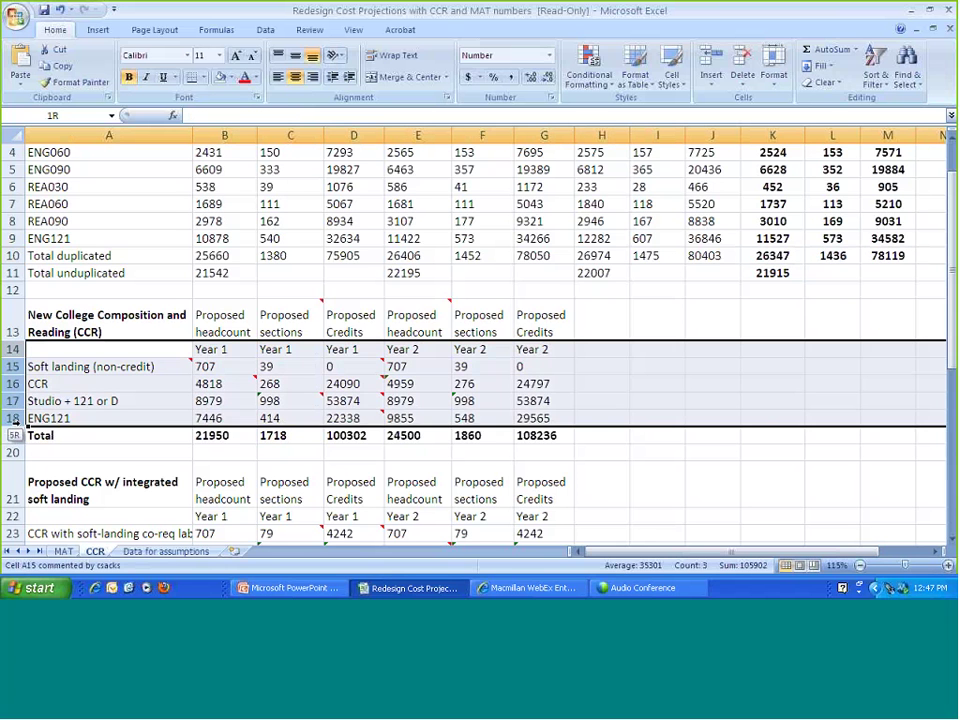
pyautogui.moveTo(13, 318); pyautogui.dragTo(17, 435)
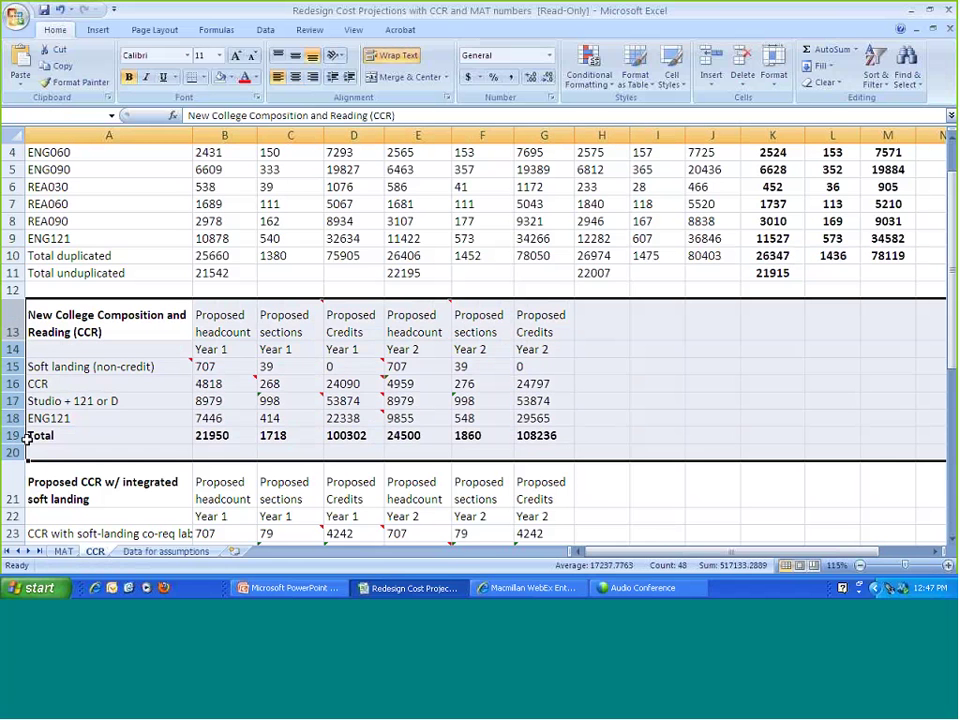
pyautogui.moveTo(48, 368)
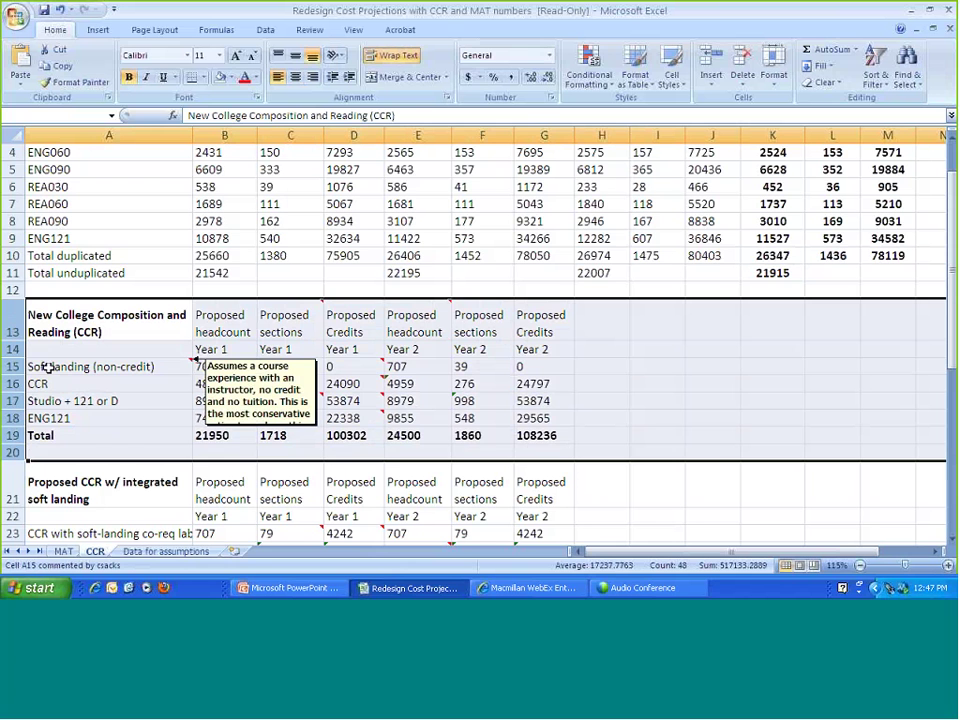
pyautogui.click(96, 366)
pyautogui.click(13, 366)
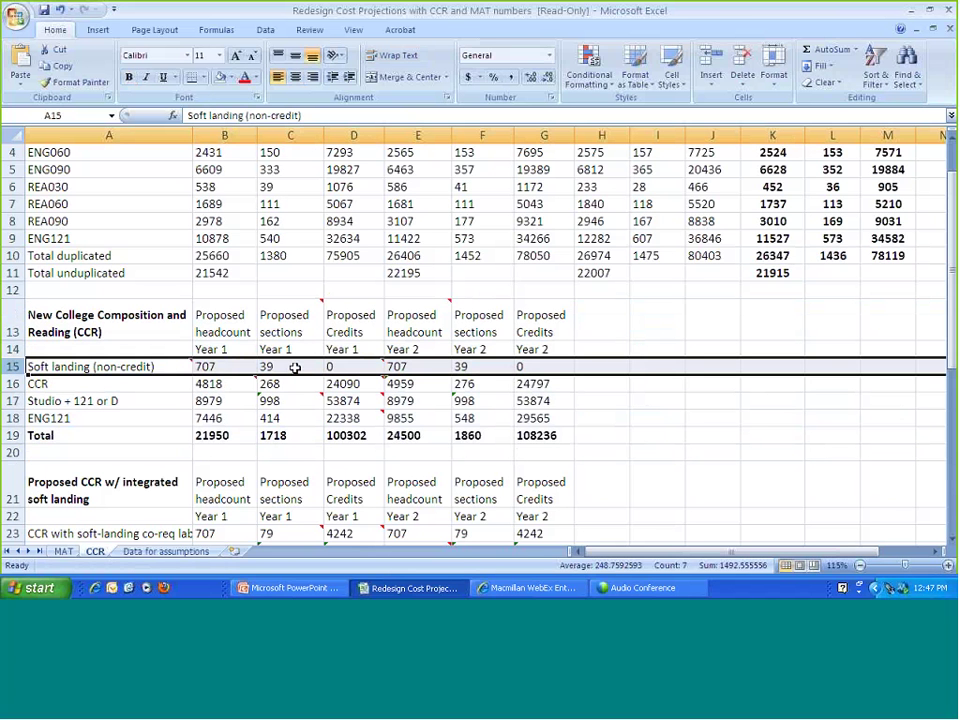
pyautogui.moveTo(291, 326)
pyautogui.click(103, 384)
pyautogui.click(104, 384)
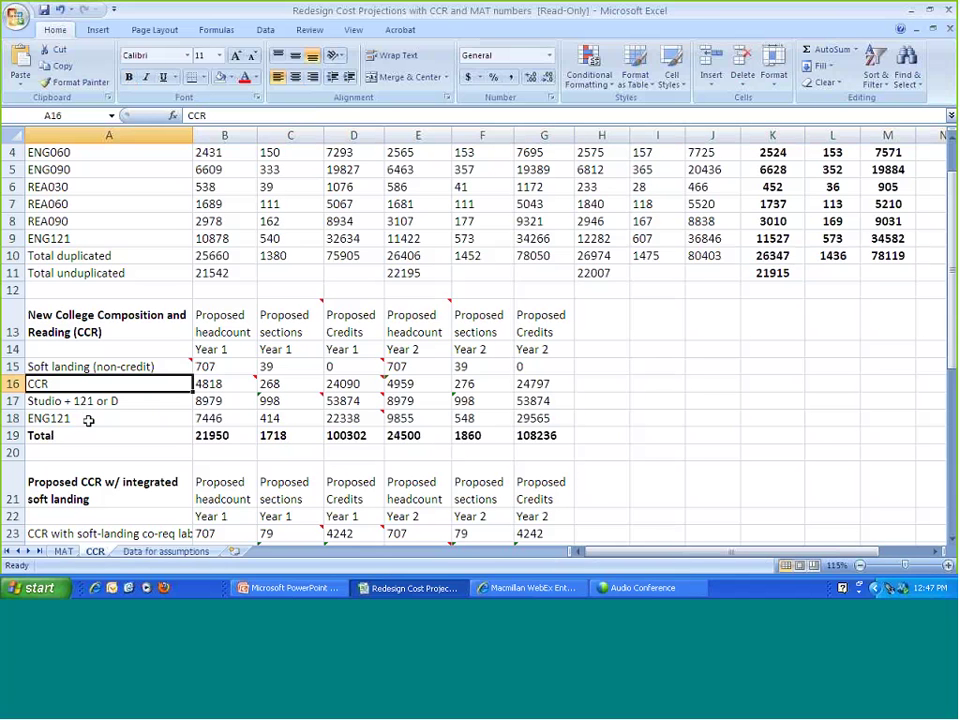
pyautogui.moveTo(210, 349); pyautogui.dragTo(216, 418)
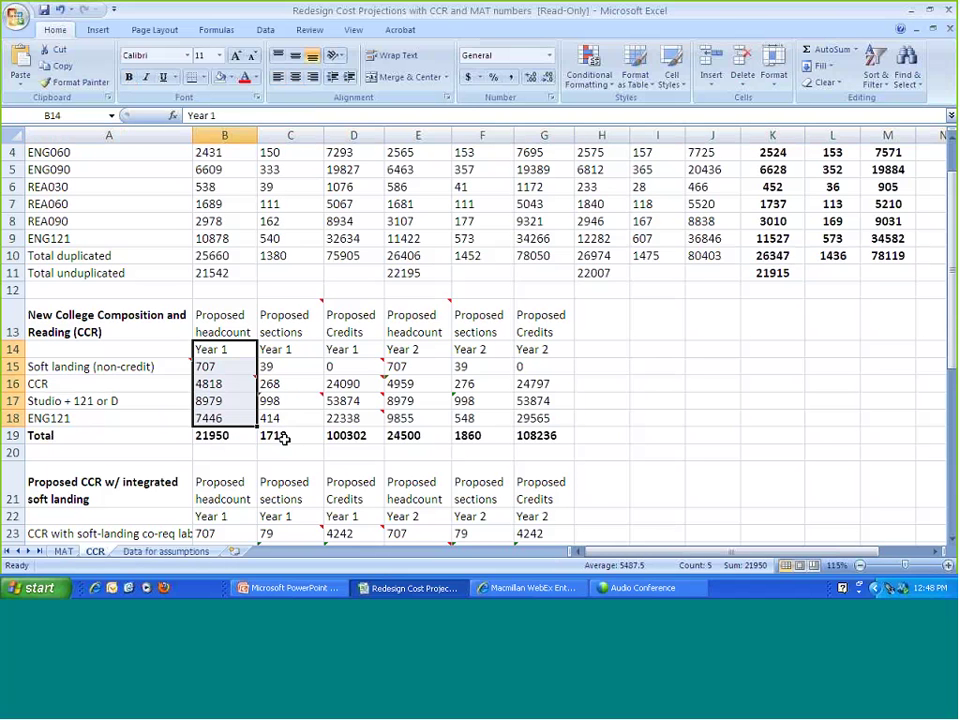
# Step: Fill the duplicated-total average sections cell (L10) and the CCR table's Year 1 total sections cell (C19) with yellow
pyautogui.click(832, 255)
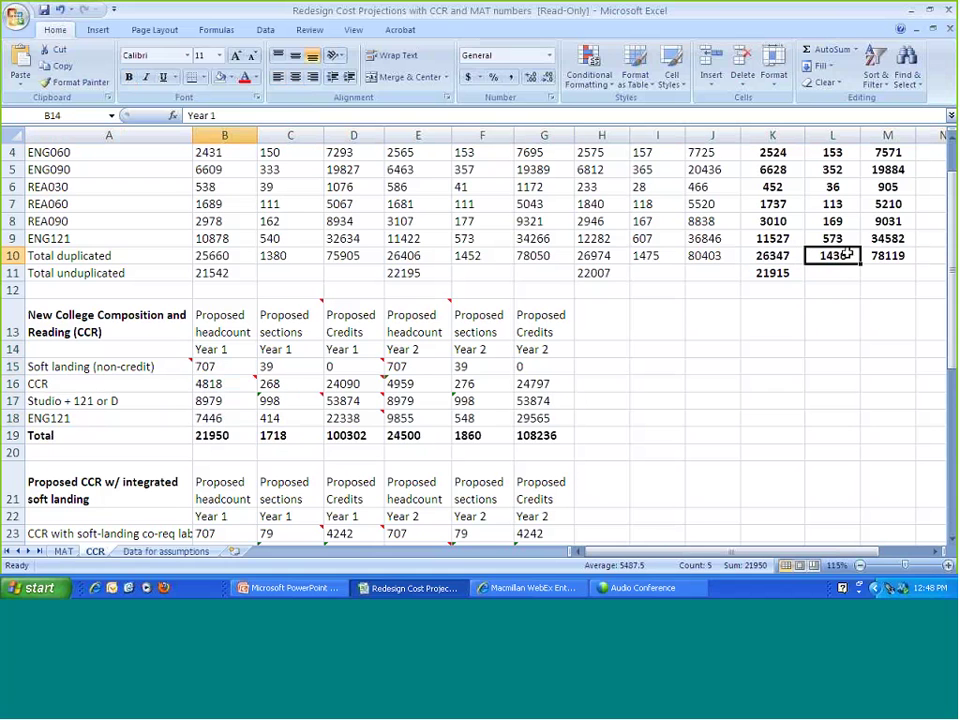
pyautogui.click(231, 78)
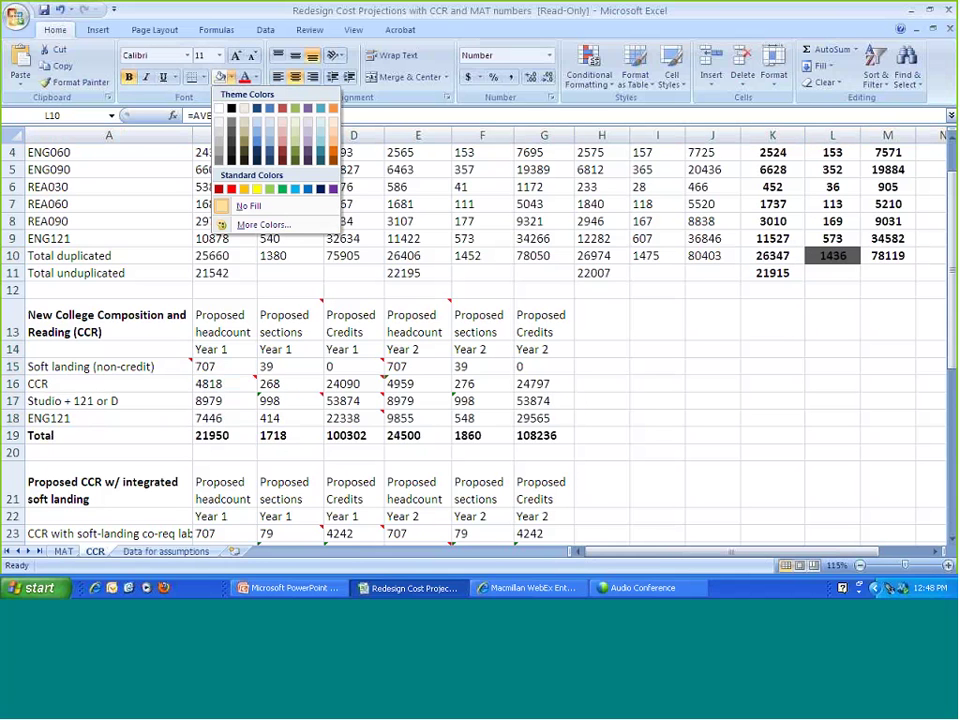
pyautogui.click(256, 189)
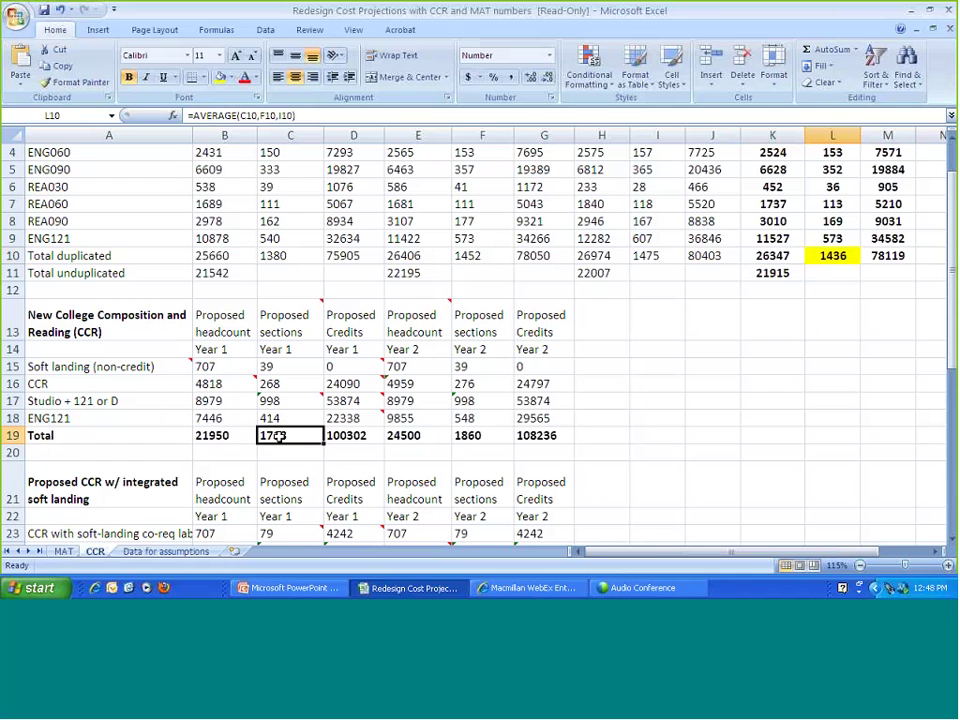
pyautogui.click(279, 435)
pyautogui.click(222, 80)
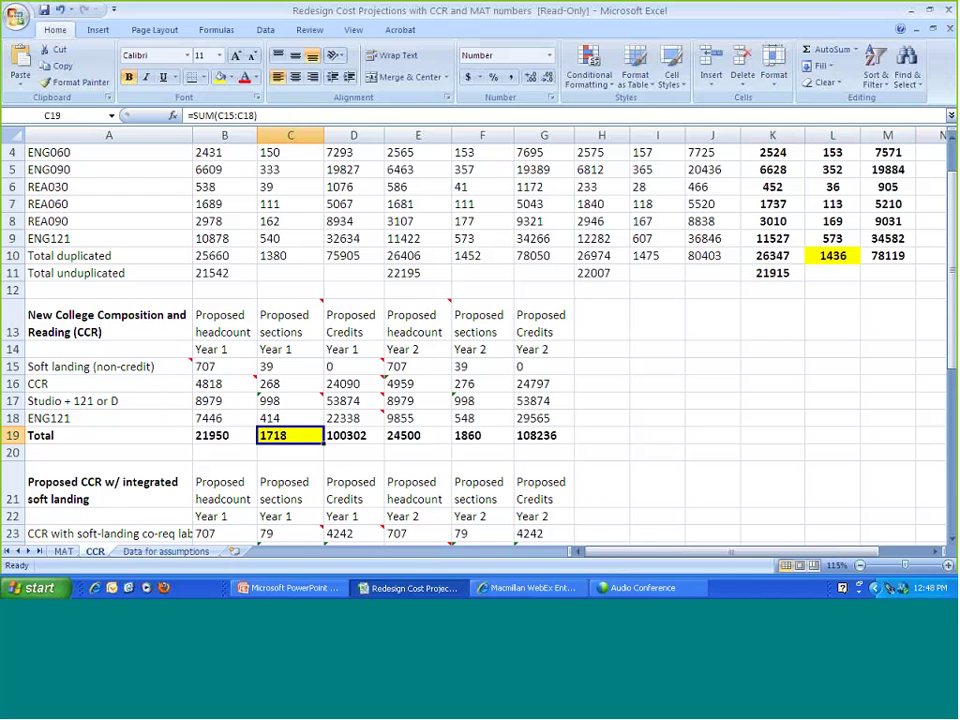
# Step: Fill the duplicated-total average credits cell (M10) and the CCR table's Year 1 total credits cell (D19) with blue
pyautogui.moveTo(340, 426)
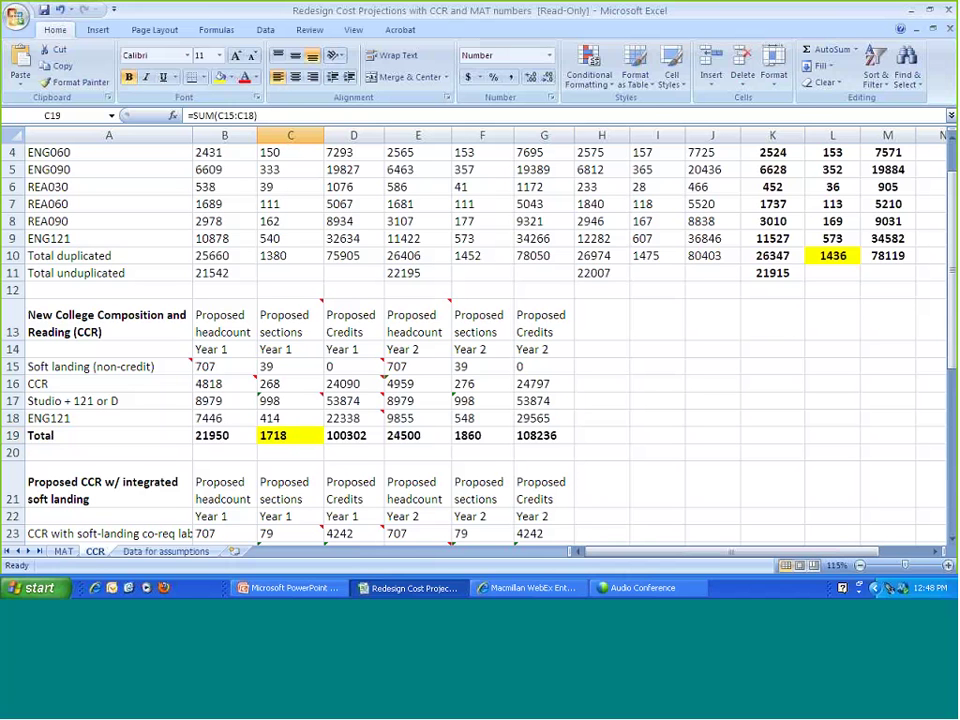
pyautogui.click(878, 256)
pyautogui.click(235, 79)
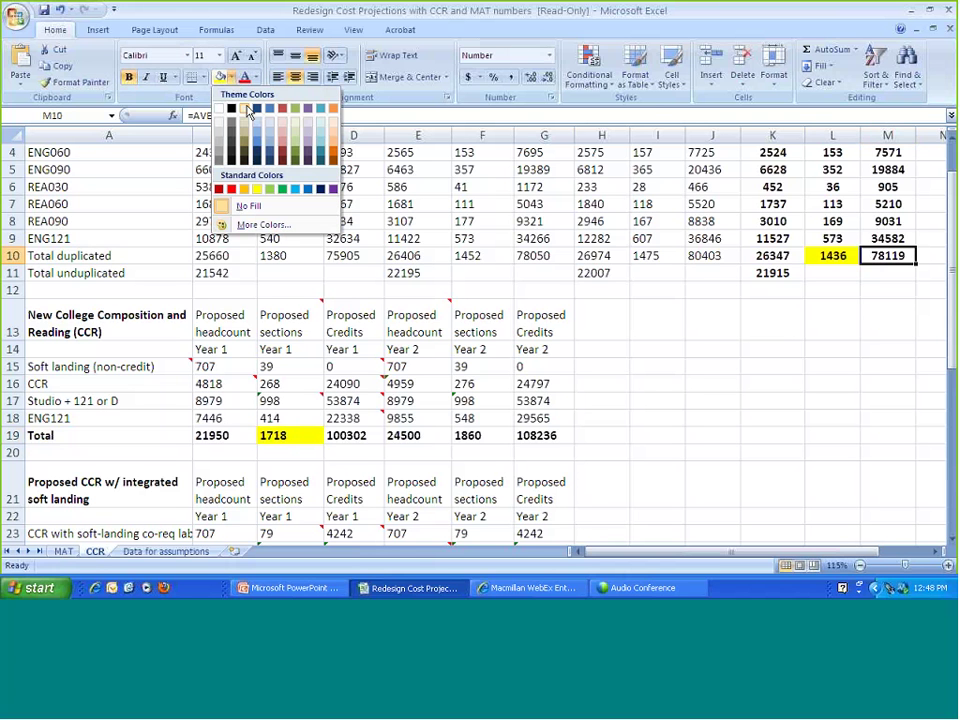
pyautogui.click(248, 110)
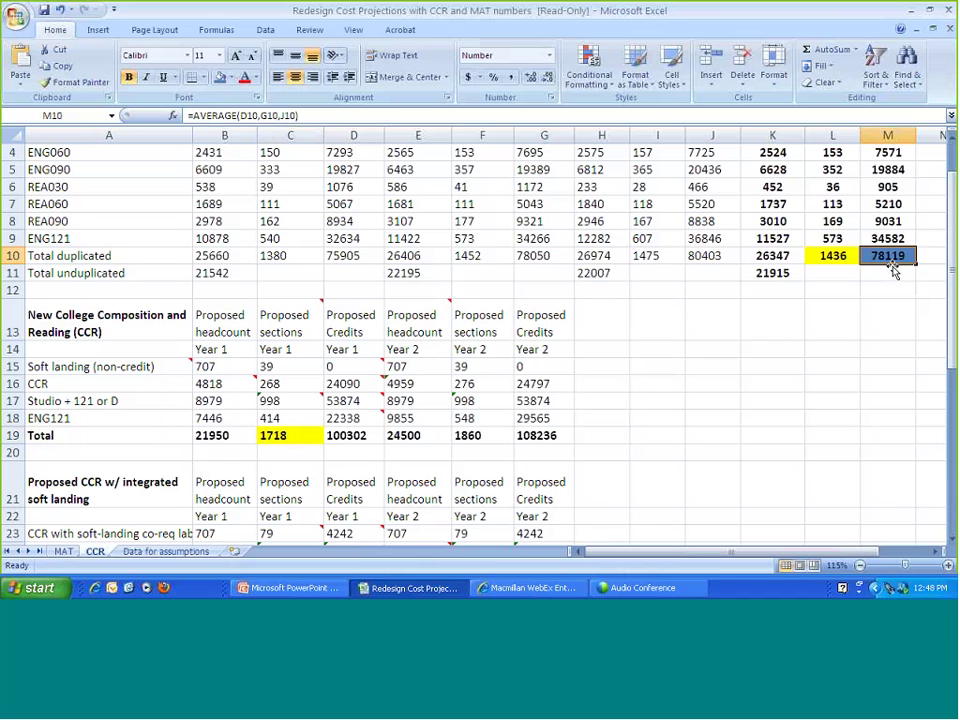
pyautogui.click(362, 436)
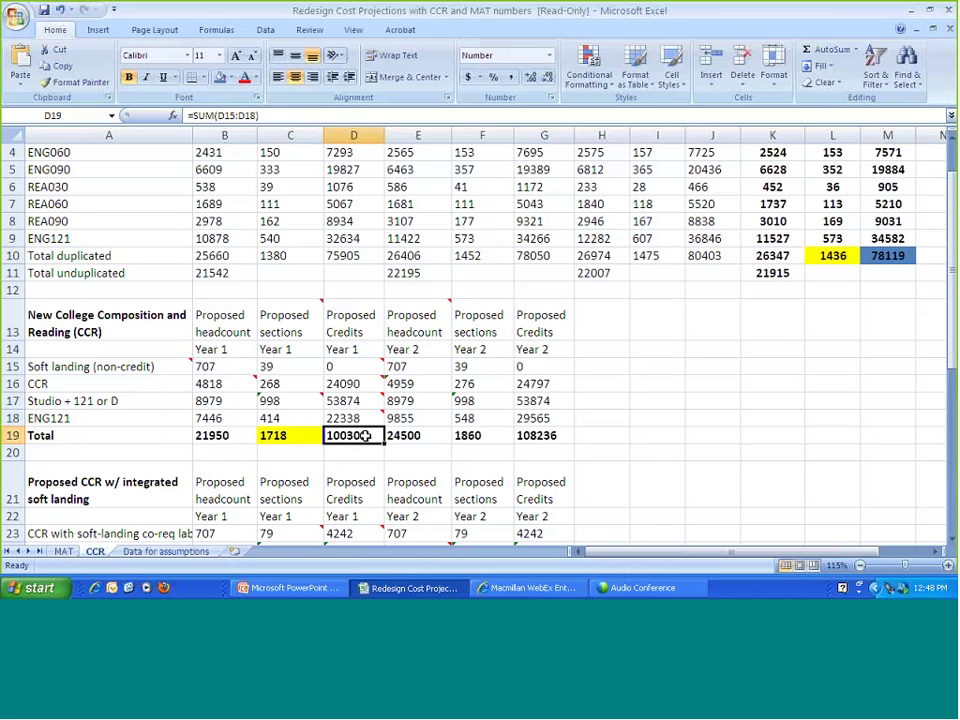
pyautogui.click(218, 78)
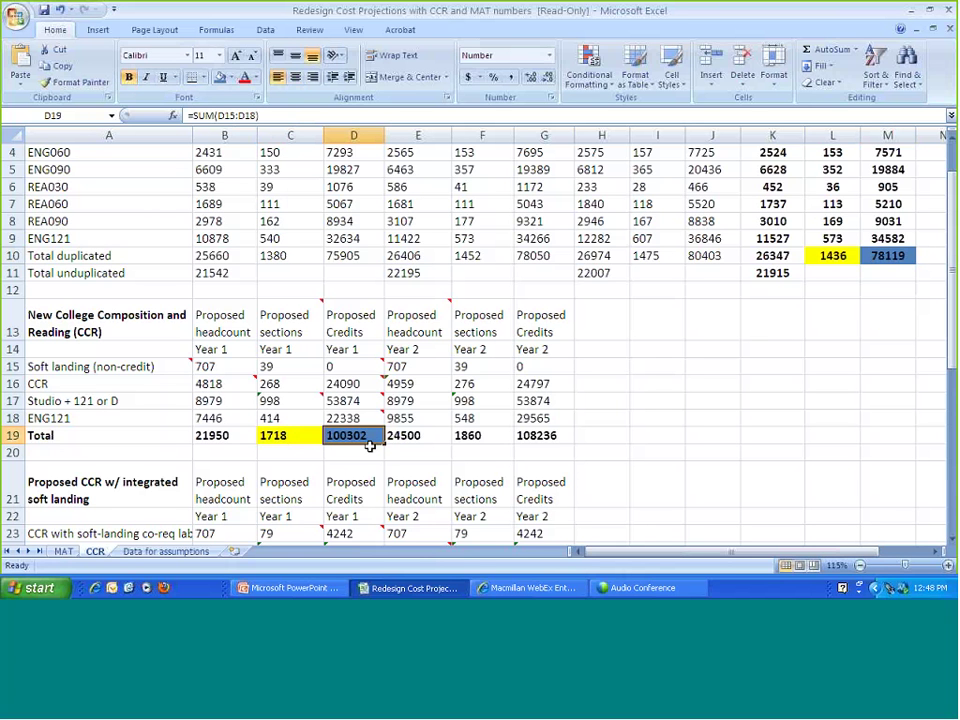
# Step: Compare the current REA030 and REA090 rows with the proposed Studio + 121 or D row
pyautogui.click(139, 194)
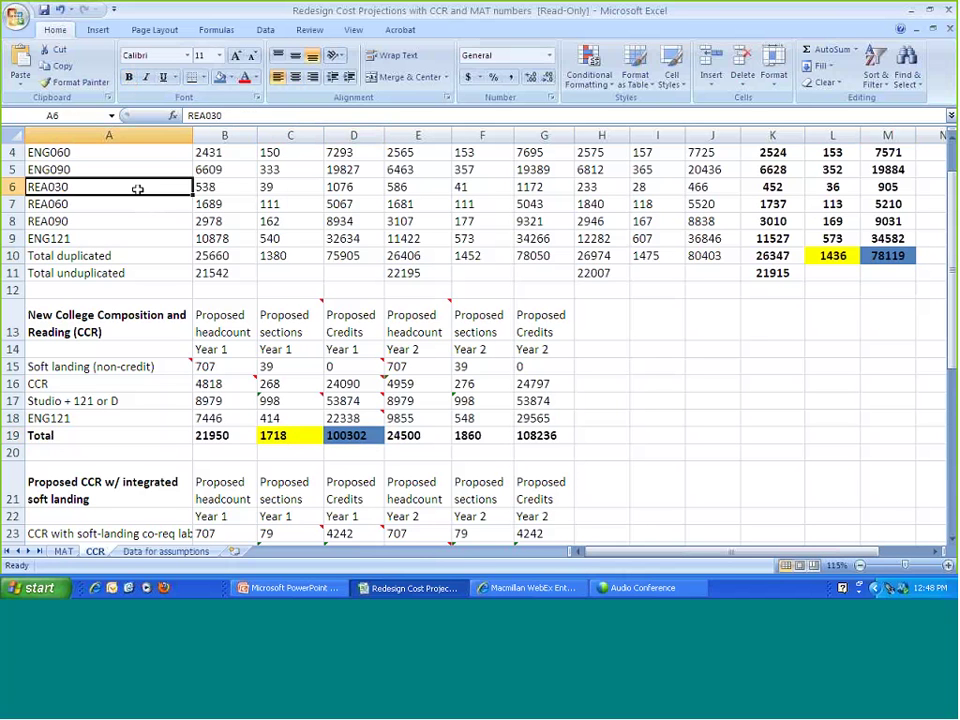
pyautogui.click(135, 225)
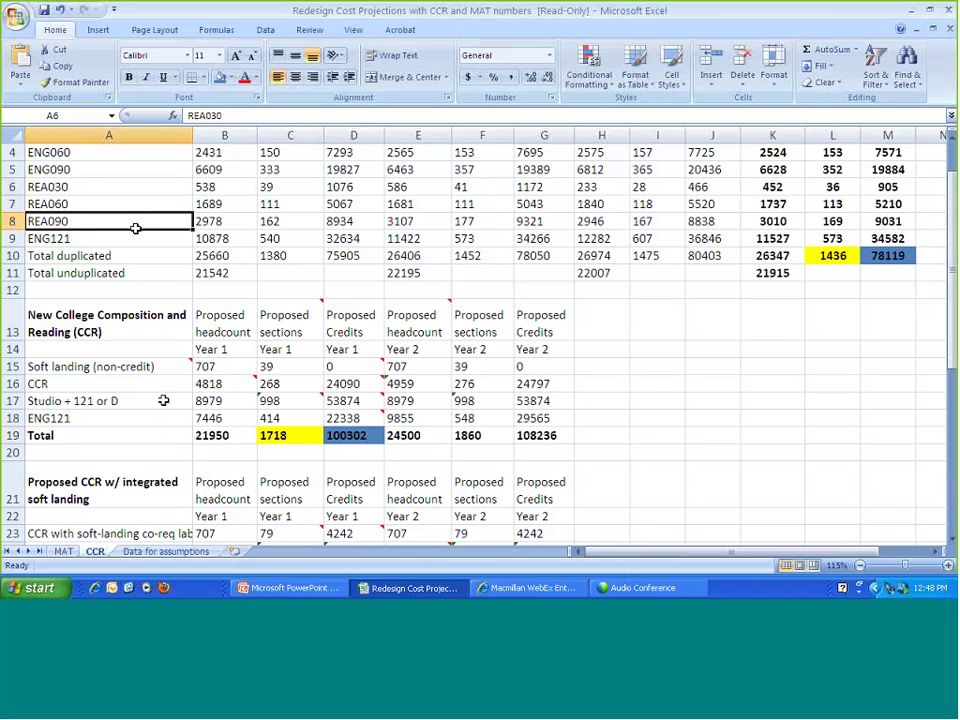
pyautogui.click(159, 403)
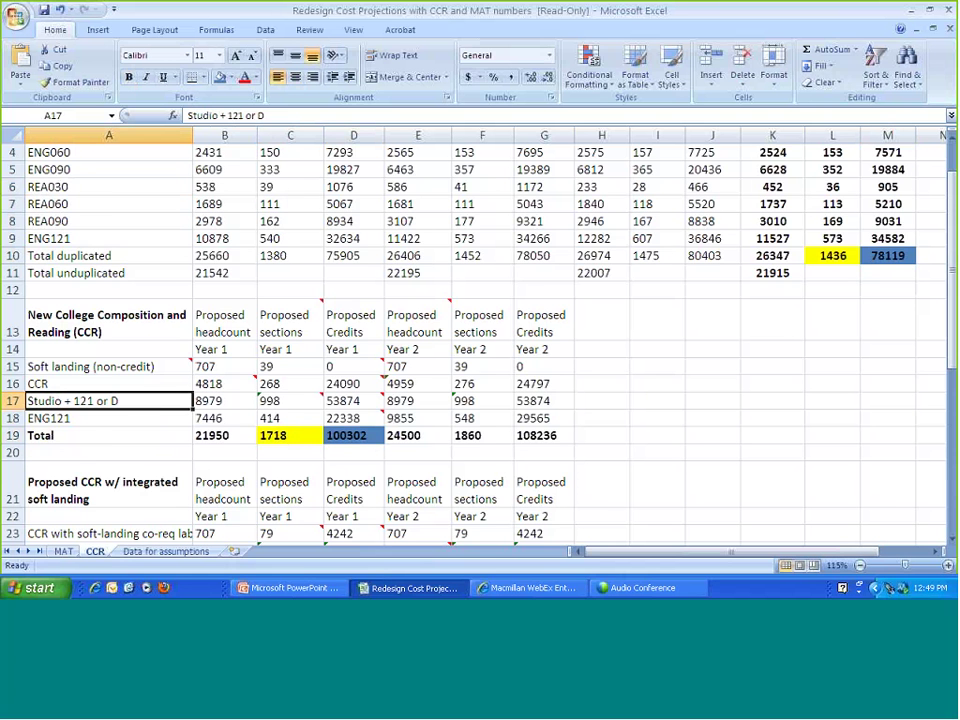
# Step: Examine the Proposed CCR w/ integrated soft landing table, including the Year 1 sections for Studio + 121 or D and the soft-landing co-req lab
pyautogui.scroll(-4, 157, 400)
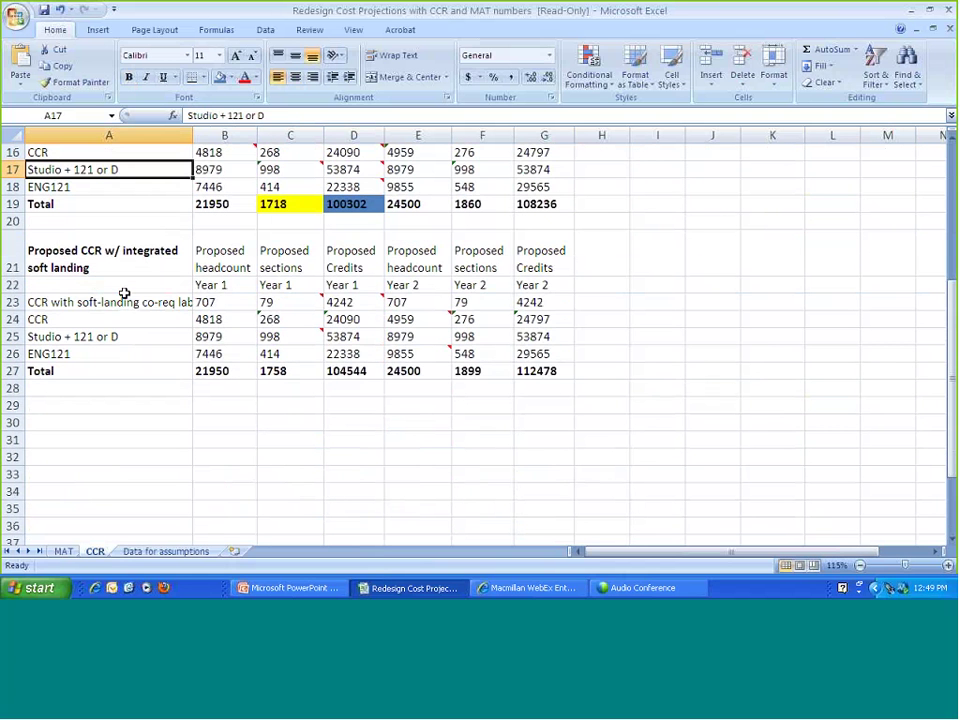
pyautogui.moveTo(14, 255); pyautogui.dragTo(16, 370)
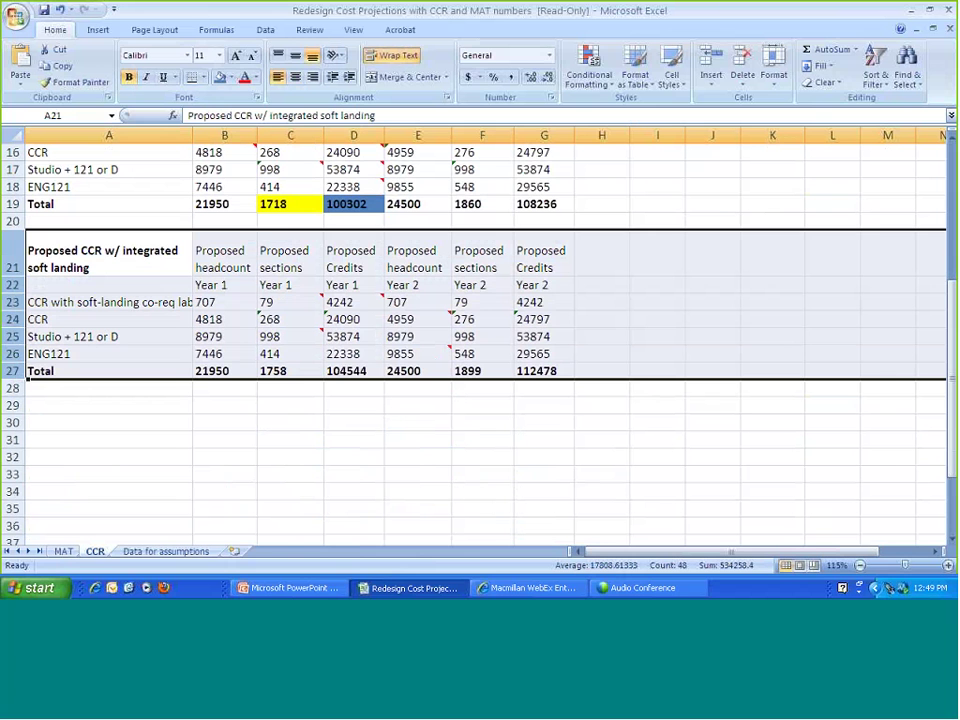
pyautogui.click(289, 337)
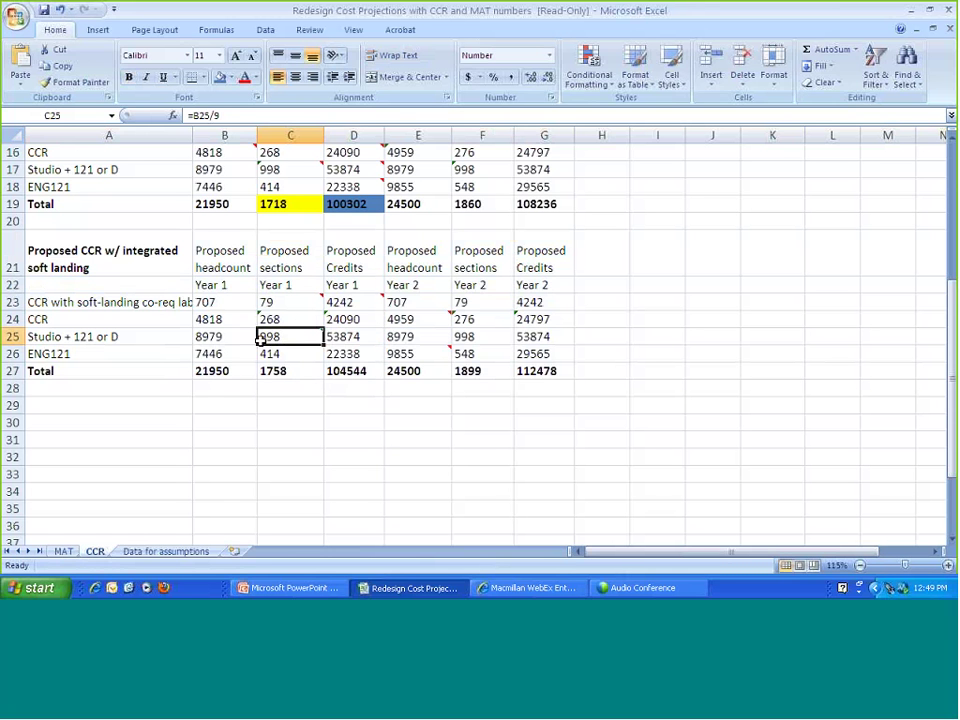
pyautogui.moveTo(287, 302)
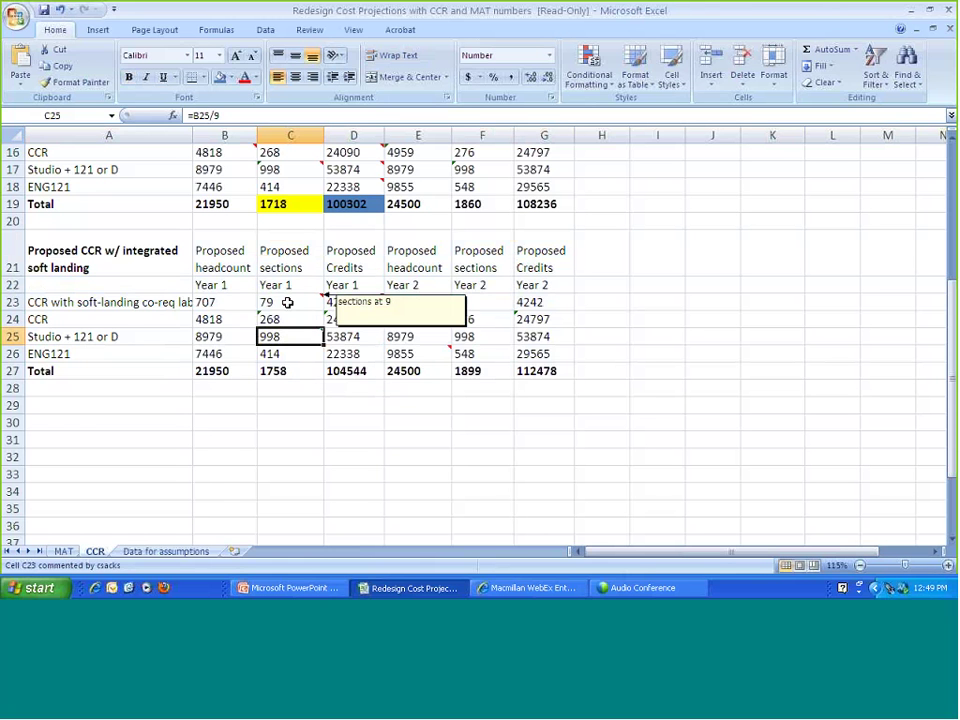
pyautogui.click(287, 302)
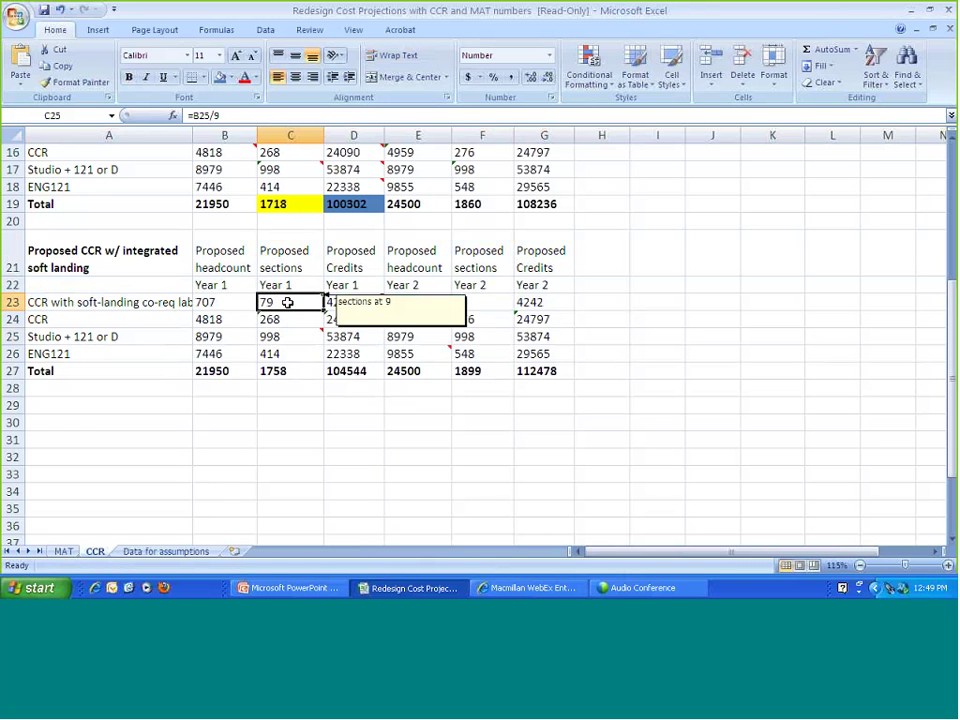
pyautogui.click(295, 474)
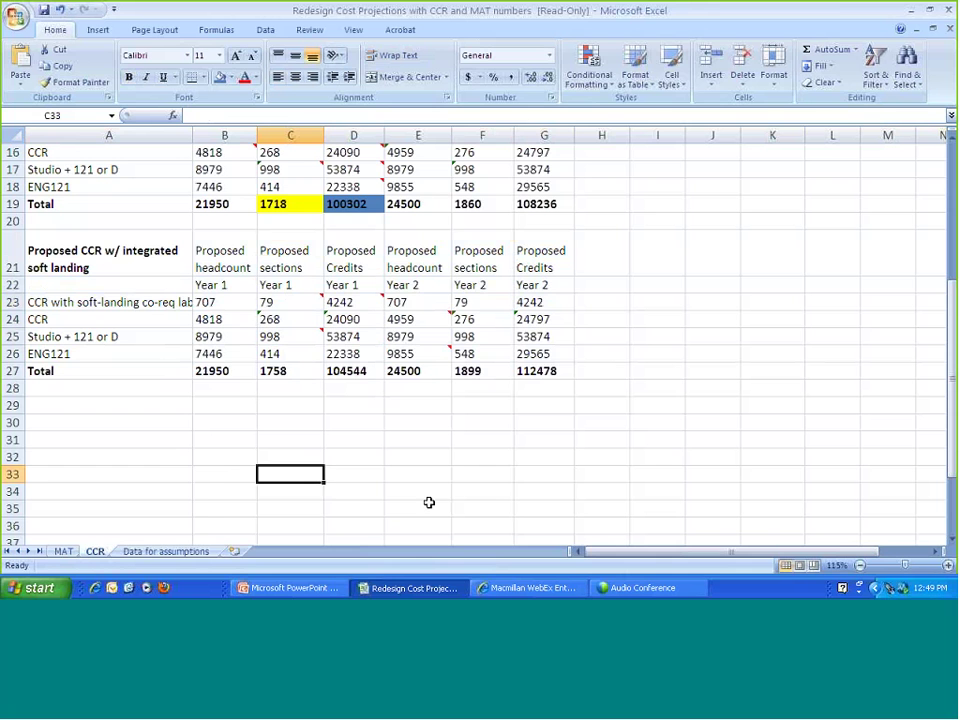
# Step: Switch to the PowerPoint presentation, start the slide show from the Measures of success slide, and advance to Enrollment projections
pyautogui.click(319, 594)
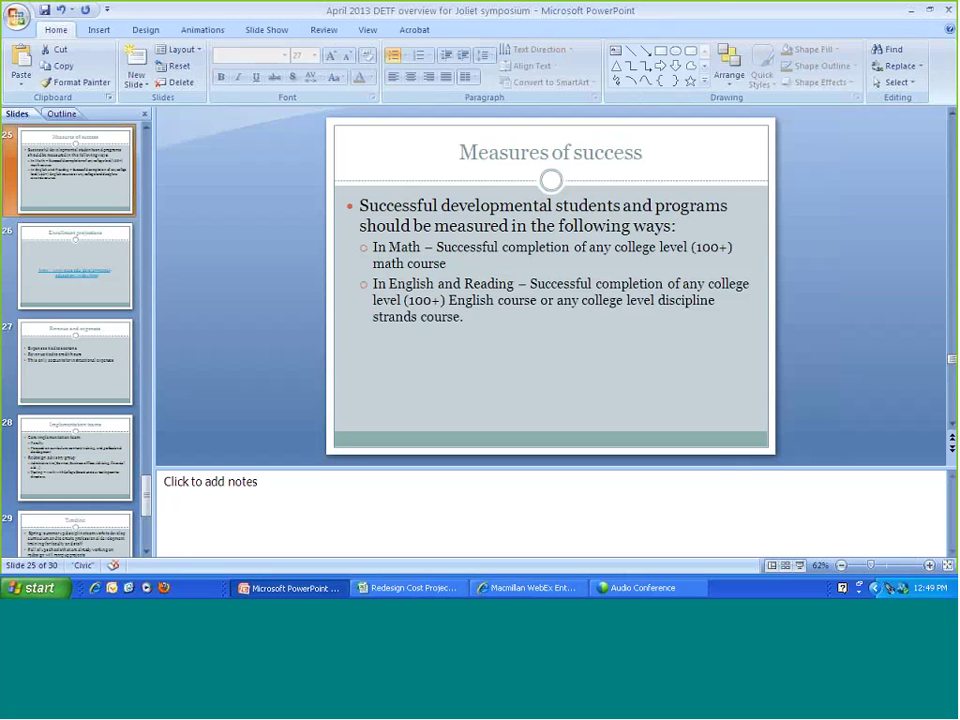
pyautogui.click(799, 566)
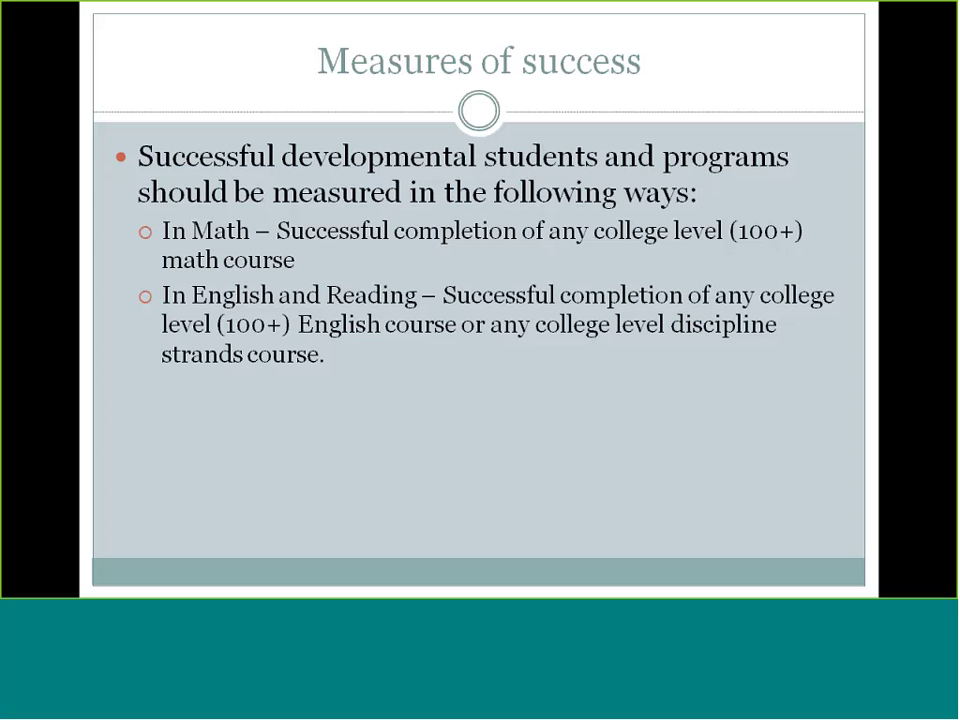
pyautogui.press('space')
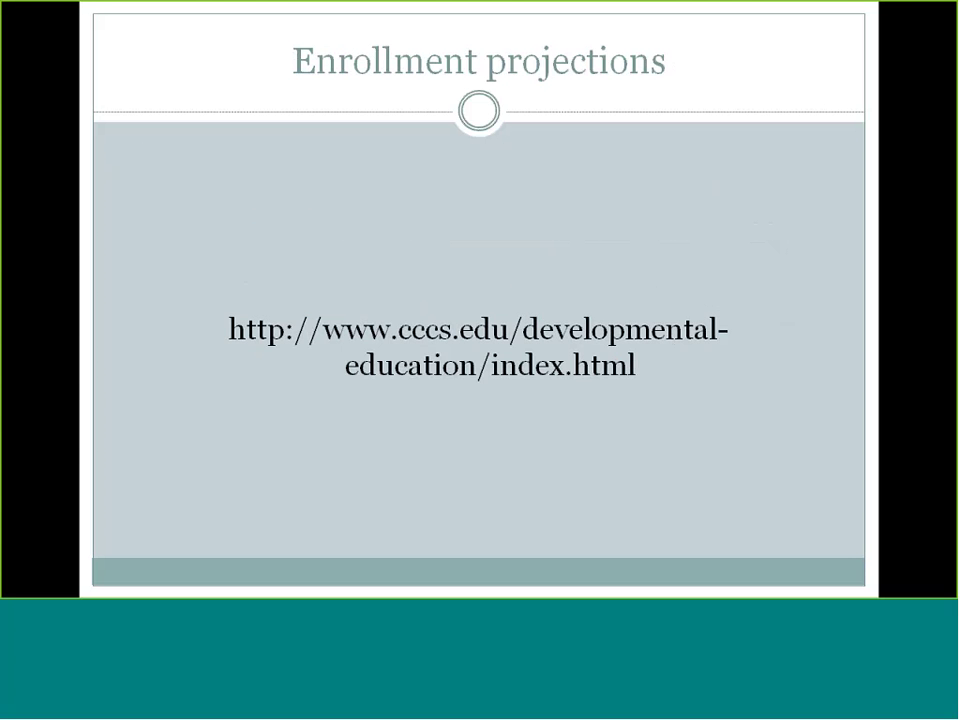